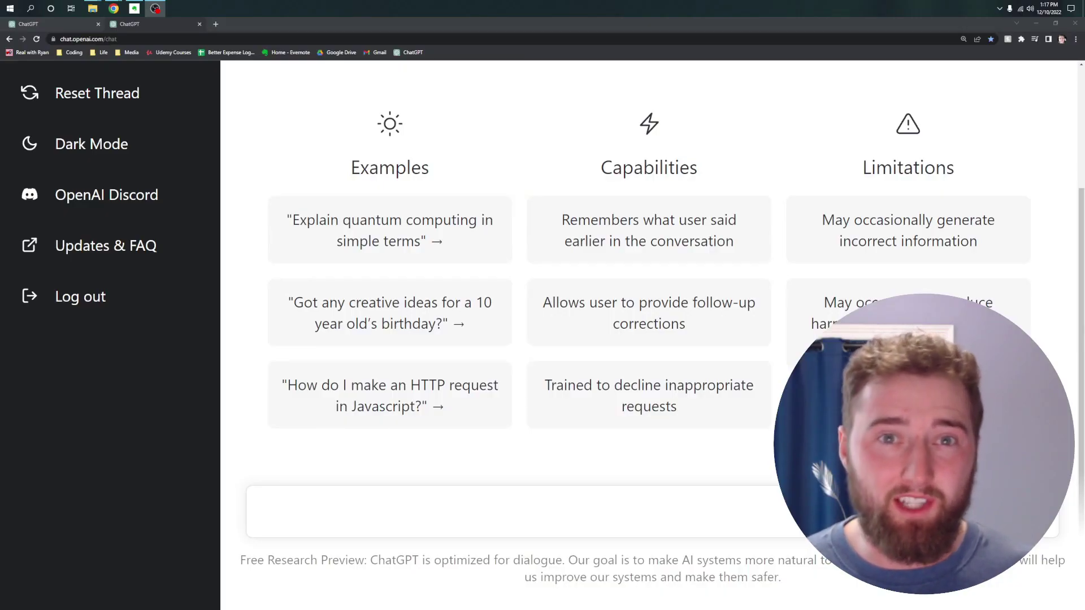
Reset the thread to clear the old conversation and show the Examples, Capabilities and Limitations page.
{"action": "left_click", "coordinate": [101, 105]}
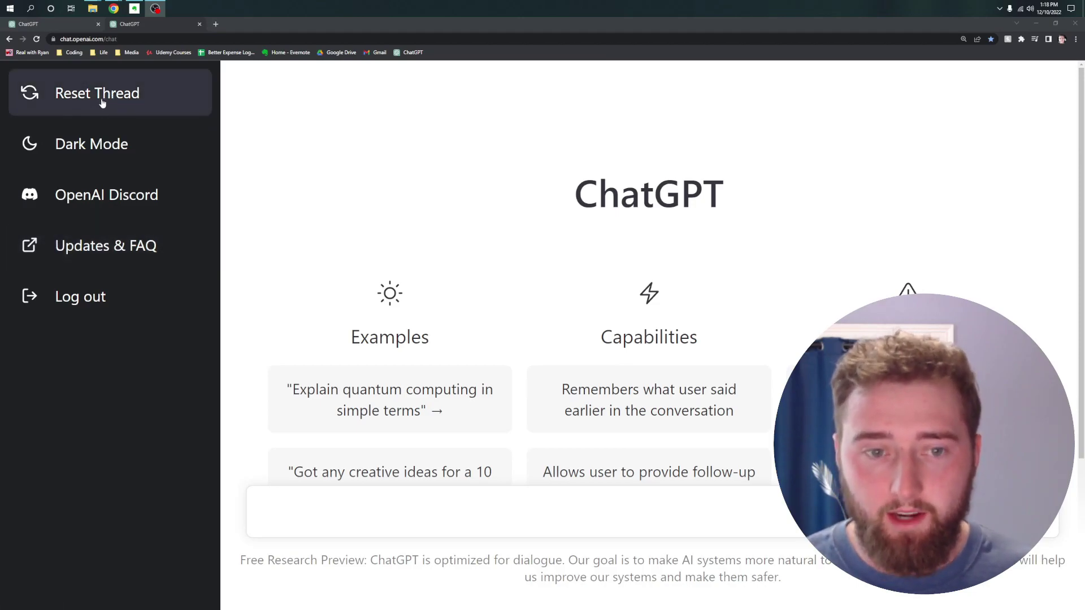
Enter the prompt 'Give me three different dinner ideas I can easily cook tonight' without sending it.
{"action": "scroll", "coordinate": [603, 207], "scroll_direction": "down", "scroll_amount": 2}
{"action": "scroll", "coordinate": [508, 226], "scroll_direction": "down", "scroll_amount": 1}
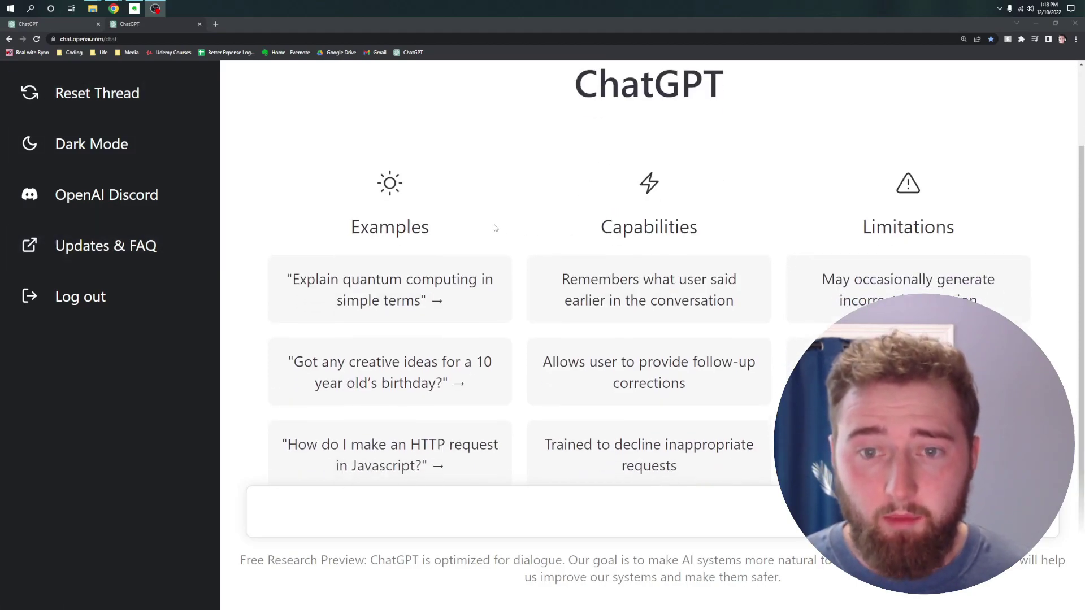
{"action": "scroll", "coordinate": [531, 237], "scroll_direction": "up", "scroll_amount": 1}
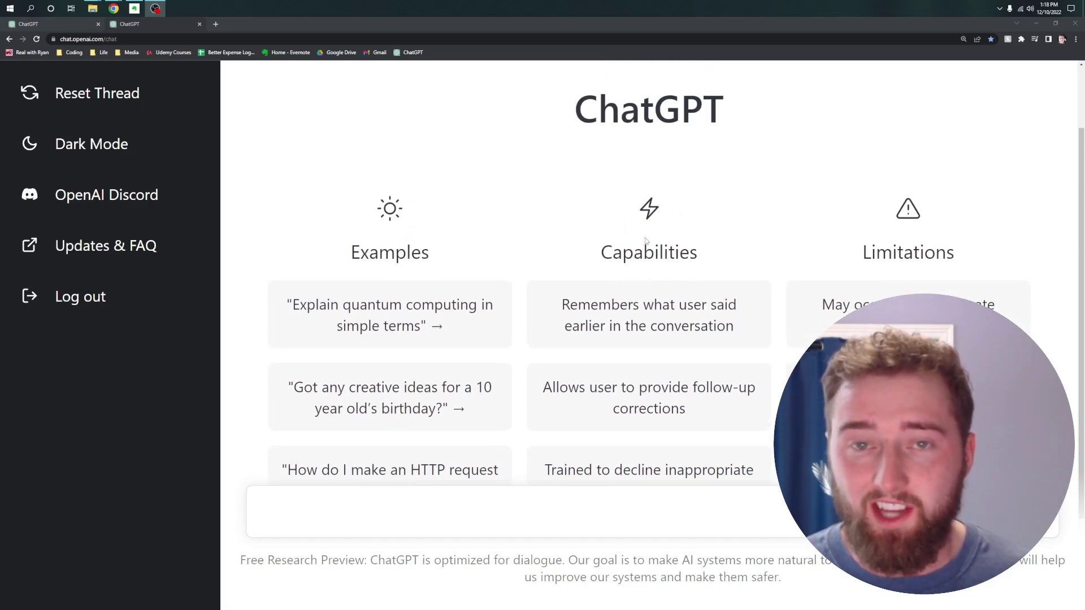
{"action": "scroll", "coordinate": [820, 243], "scroll_direction": "down", "scroll_amount": 2}
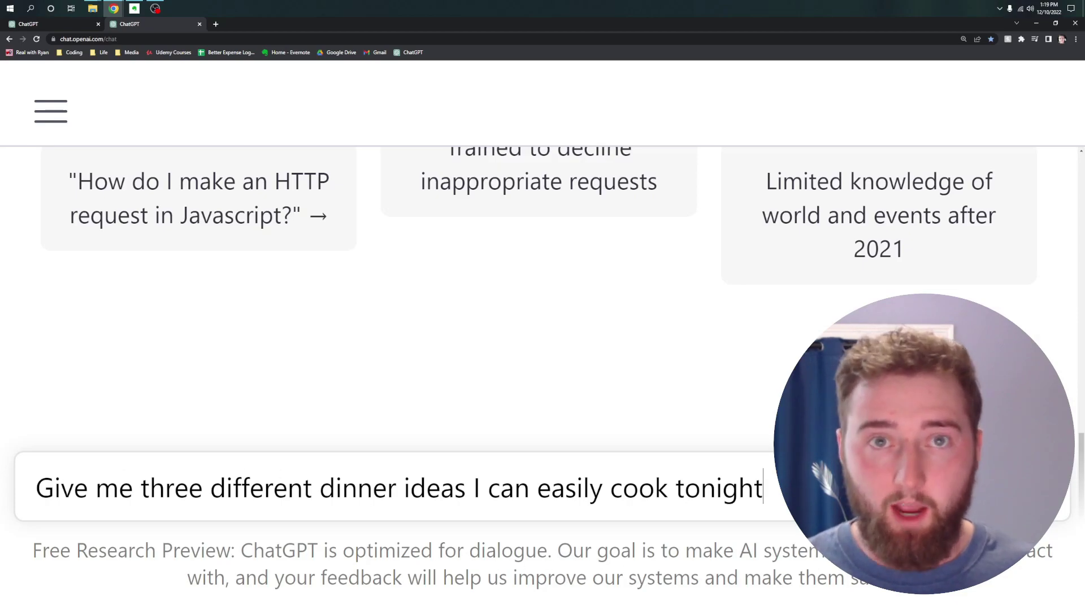
Send the dinner prompt and review the spaghetti, grilled chicken and tofu stir-fry suggestions.
{"action": "key", "text": "Return"}
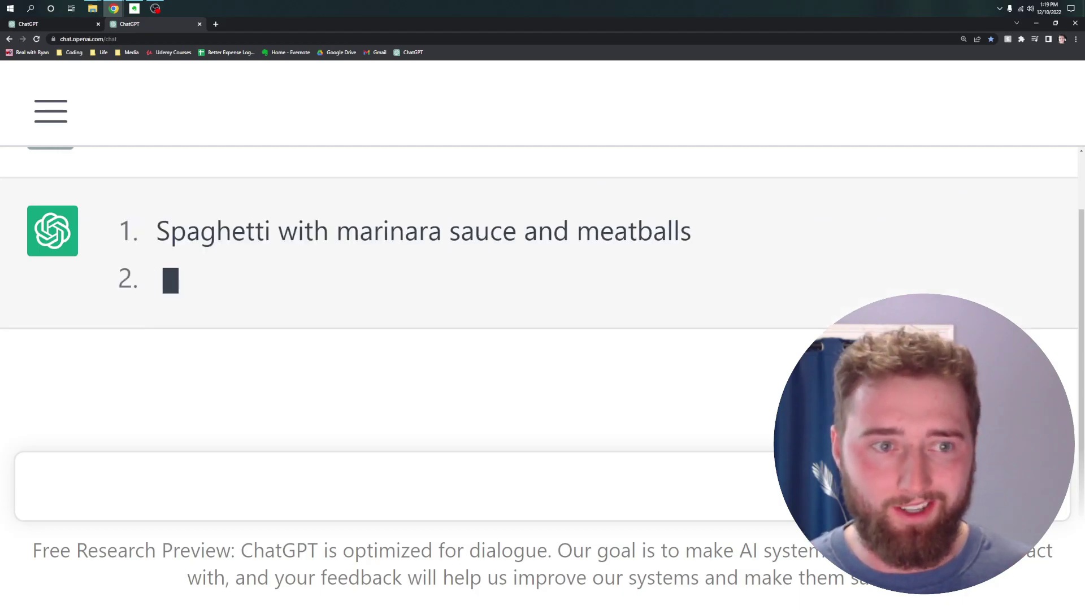
{"action": "scroll", "coordinate": [459, 213], "scroll_direction": "up", "scroll_amount": 3}
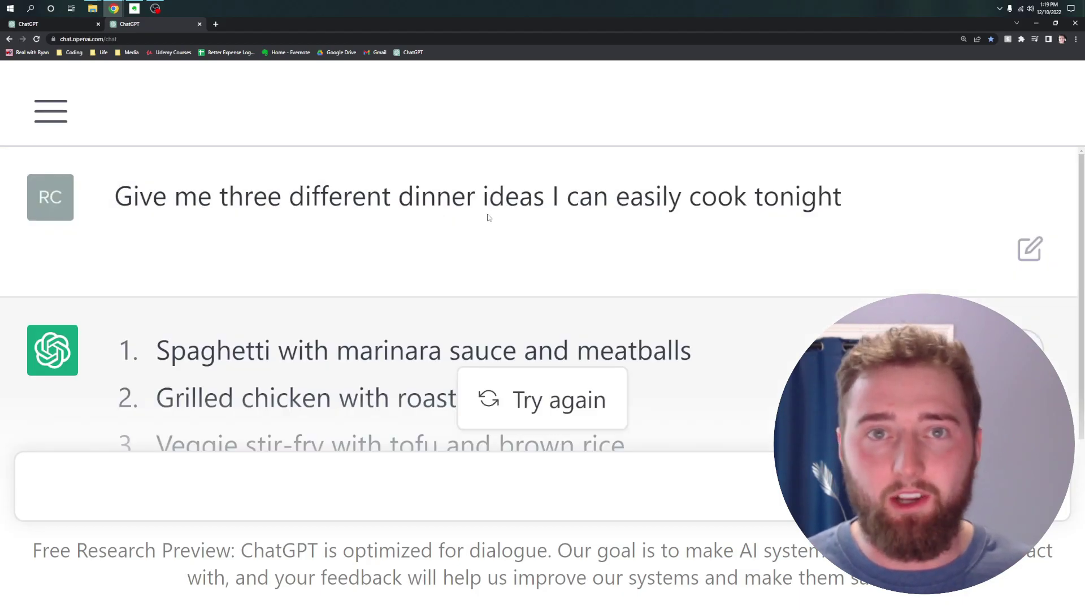
{"action": "scroll", "coordinate": [489, 219], "scroll_direction": "down", "scroll_amount": 1}
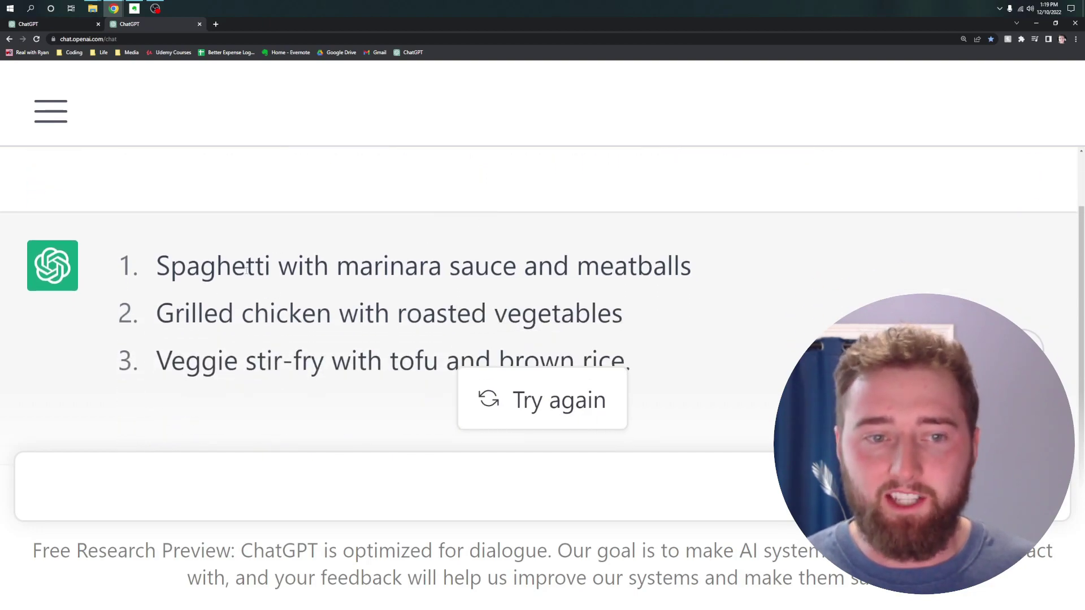
{"action": "scroll", "coordinate": [531, 279], "scroll_direction": "down", "scroll_amount": 1}
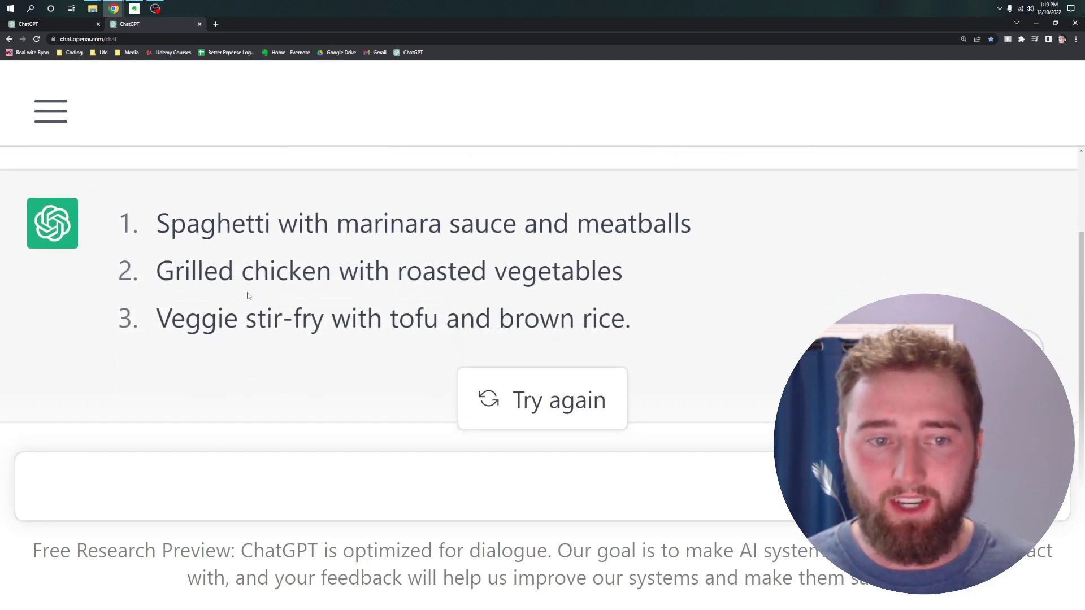
{"action": "scroll", "coordinate": [475, 283], "scroll_direction": "down", "scroll_amount": 1}
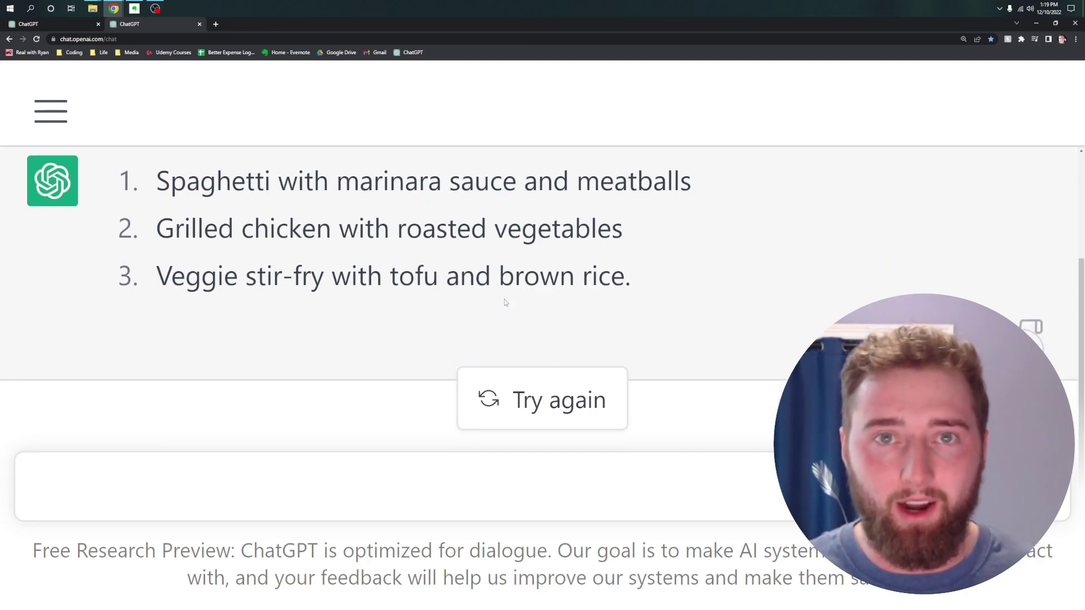
{"action": "scroll", "coordinate": [544, 403], "scroll_direction": "up", "scroll_amount": 1}
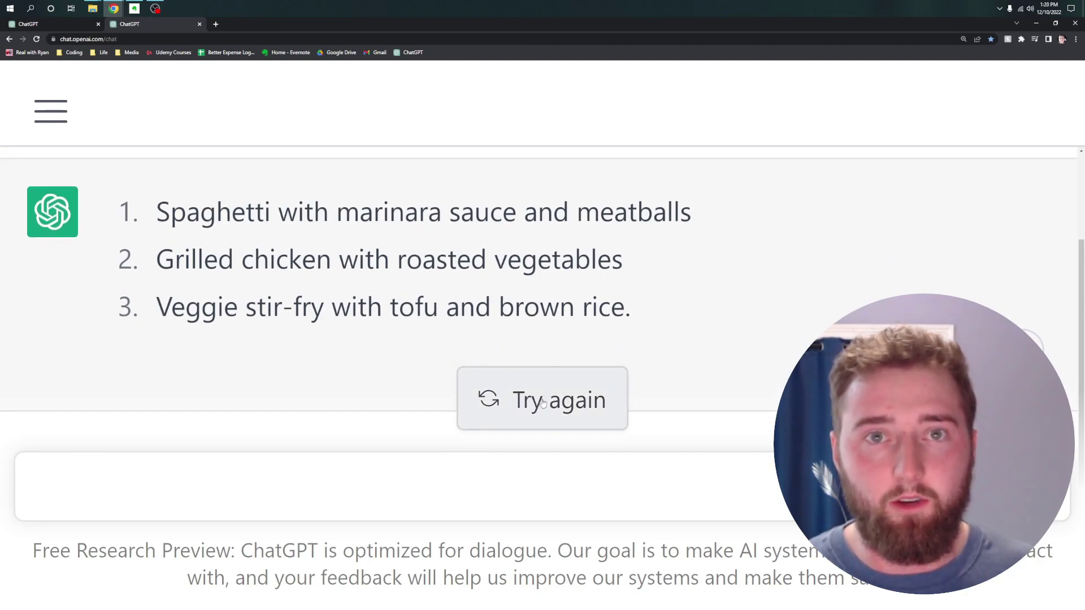
{"action": "left_click", "coordinate": [247, 501]}
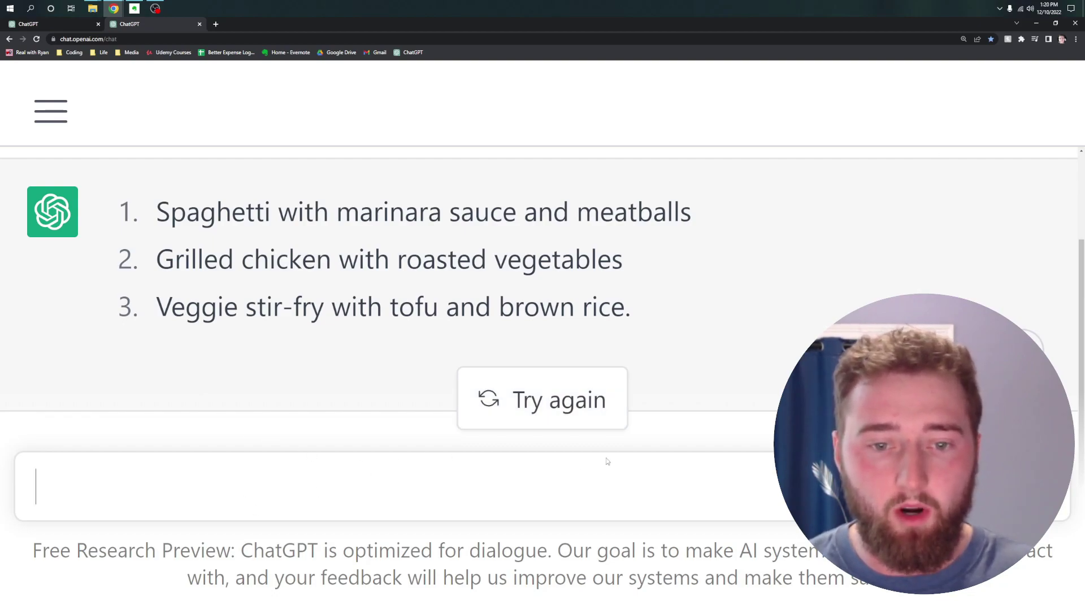
Regenerate the dinner answer and scroll through its detailed recipe instructions.
{"action": "left_click", "coordinate": [513, 405]}
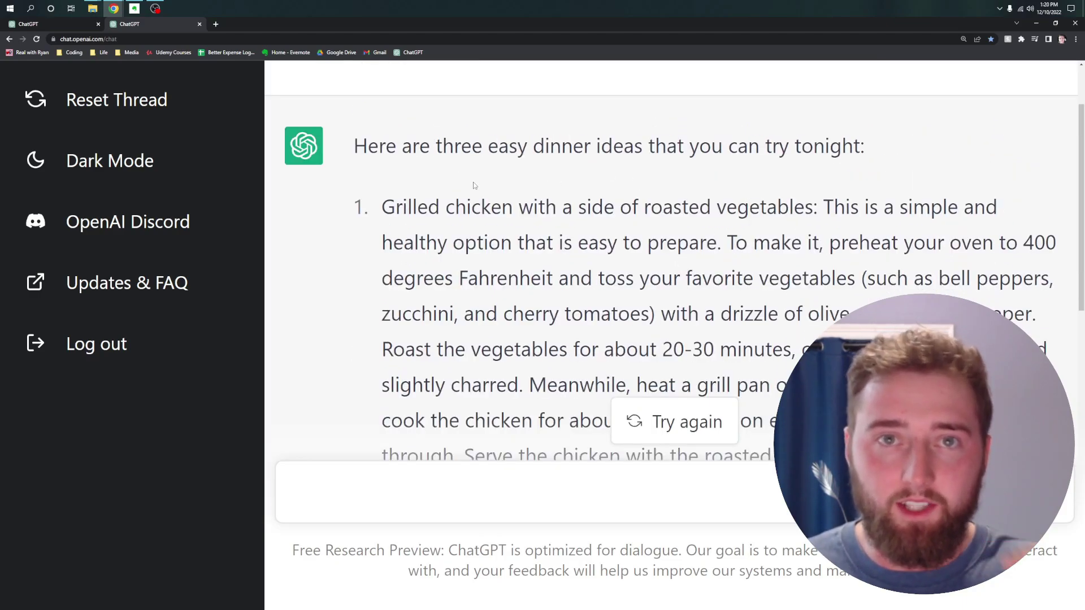
{"action": "scroll", "coordinate": [510, 199], "scroll_direction": "down", "scroll_amount": 1}
{"action": "scroll", "coordinate": [510, 199], "scroll_direction": "down", "scroll_amount": 1}
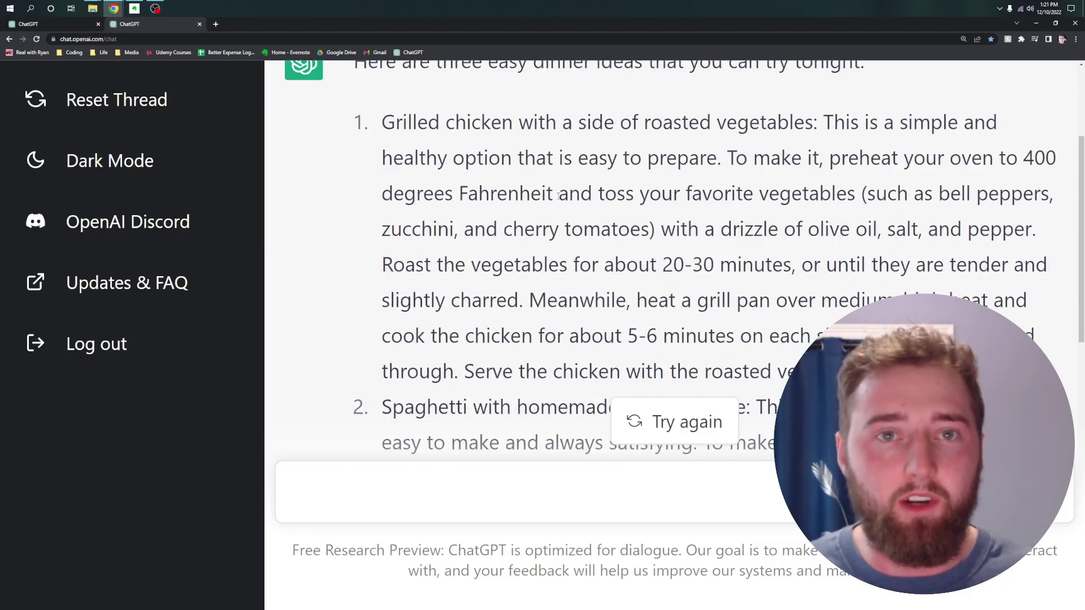
{"action": "scroll", "coordinate": [558, 196], "scroll_direction": "down", "scroll_amount": 1}
{"action": "scroll", "coordinate": [569, 203], "scroll_direction": "down", "scroll_amount": 1}
{"action": "scroll", "coordinate": [570, 210], "scroll_direction": "down", "scroll_amount": 1}
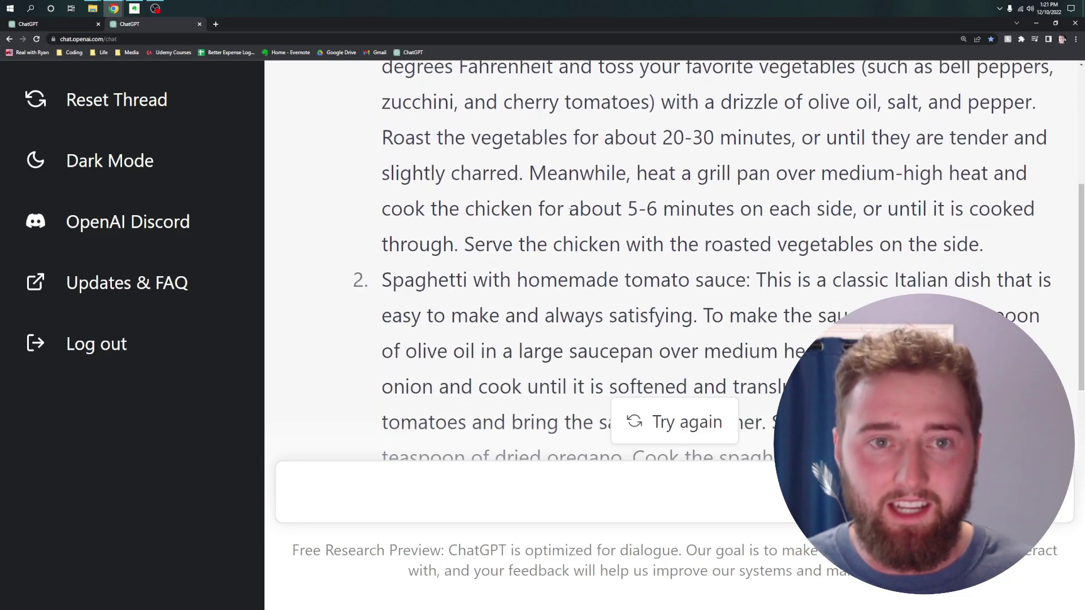
{"action": "scroll", "coordinate": [570, 212], "scroll_direction": "down", "scroll_amount": 3}
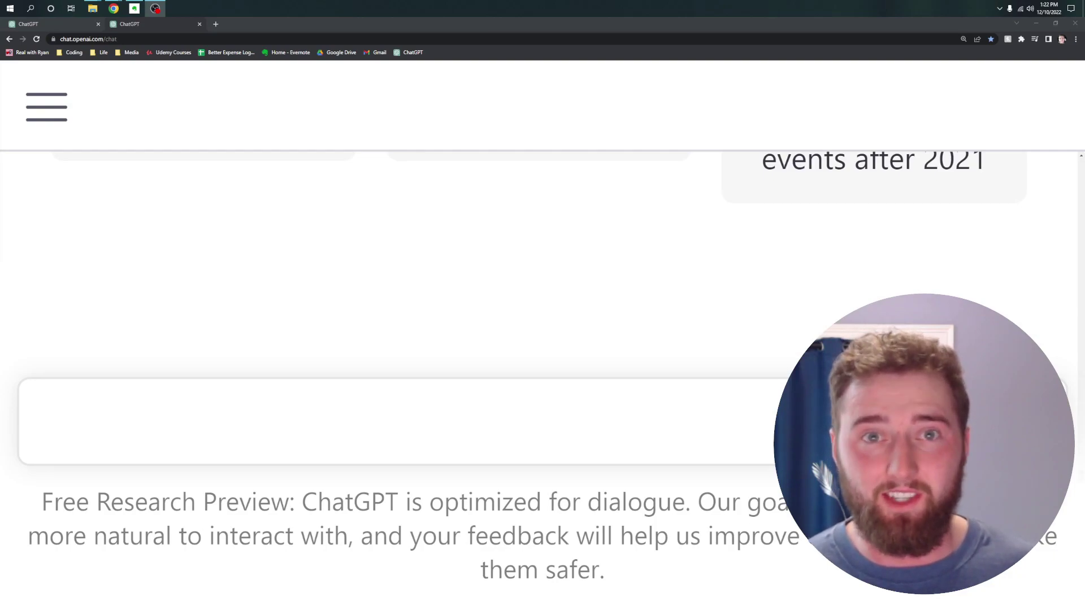
Paste and send the birthday question, then select the answer's closing summary paragraph.
{"action": "key", "text": "alt+Tab"}
{"action": "type", "text": "What's something fun I can do on my birthday?"}
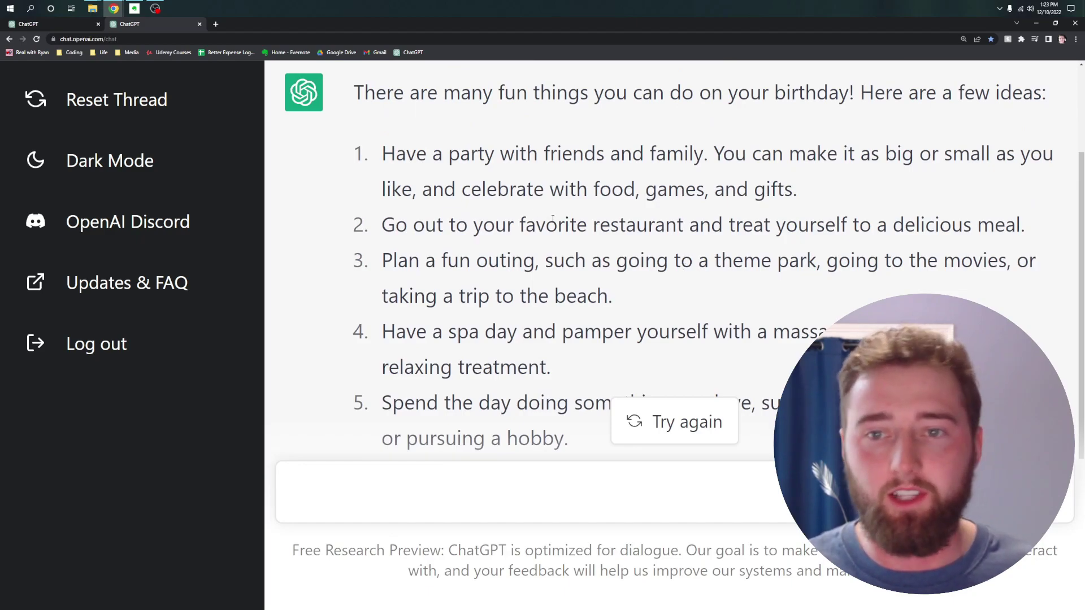
{"action": "scroll", "coordinate": [551, 218], "scroll_direction": "down", "scroll_amount": 3}
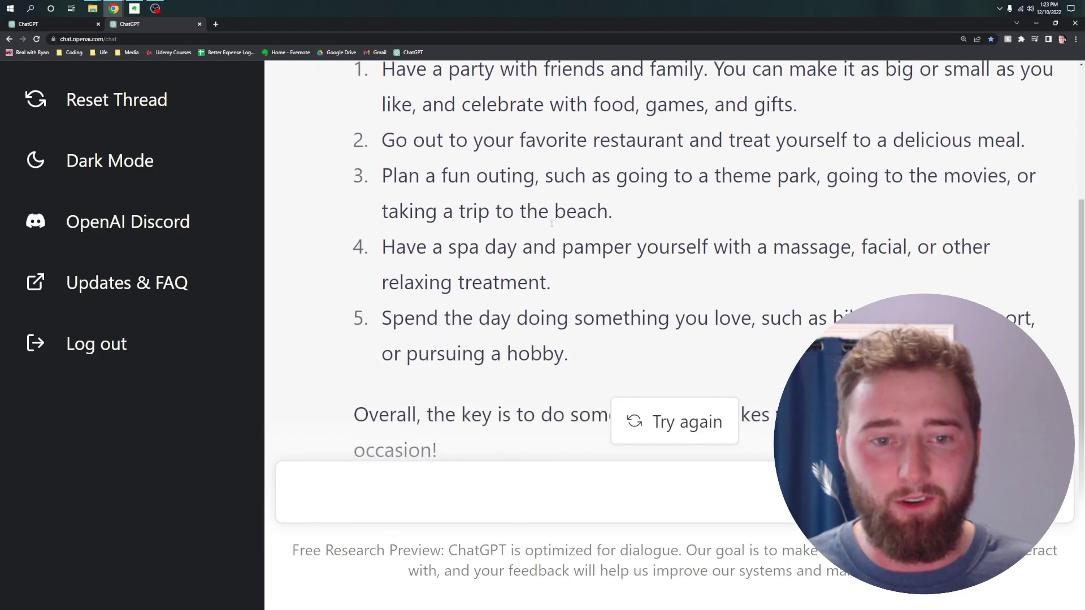
{"action": "left_click_drag", "start_coordinate": [354, 329], "coordinate": [538, 381]}
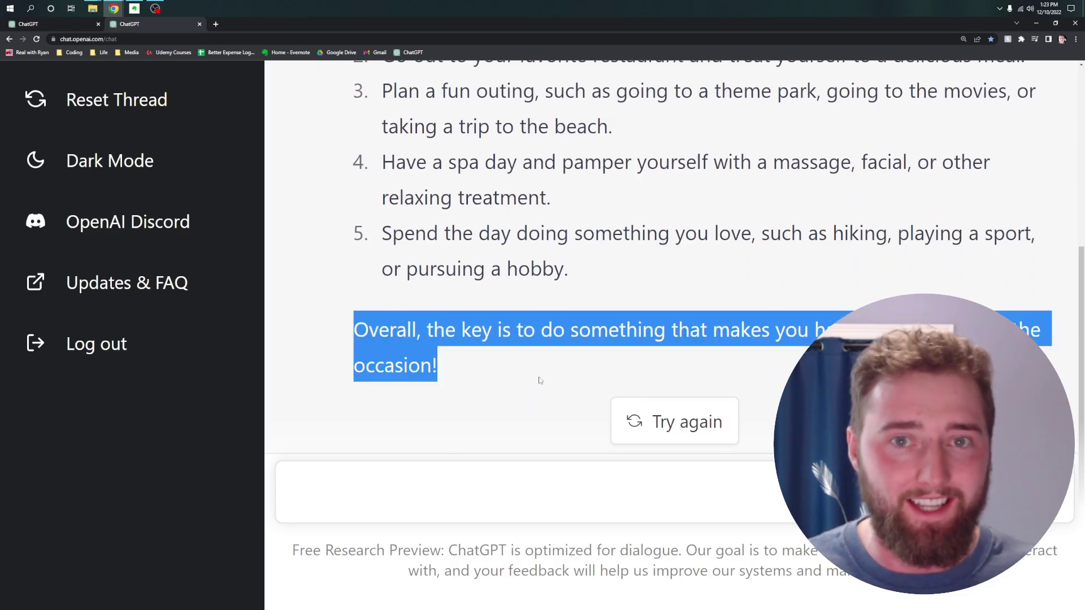
{"action": "left_click", "coordinate": [503, 500]}
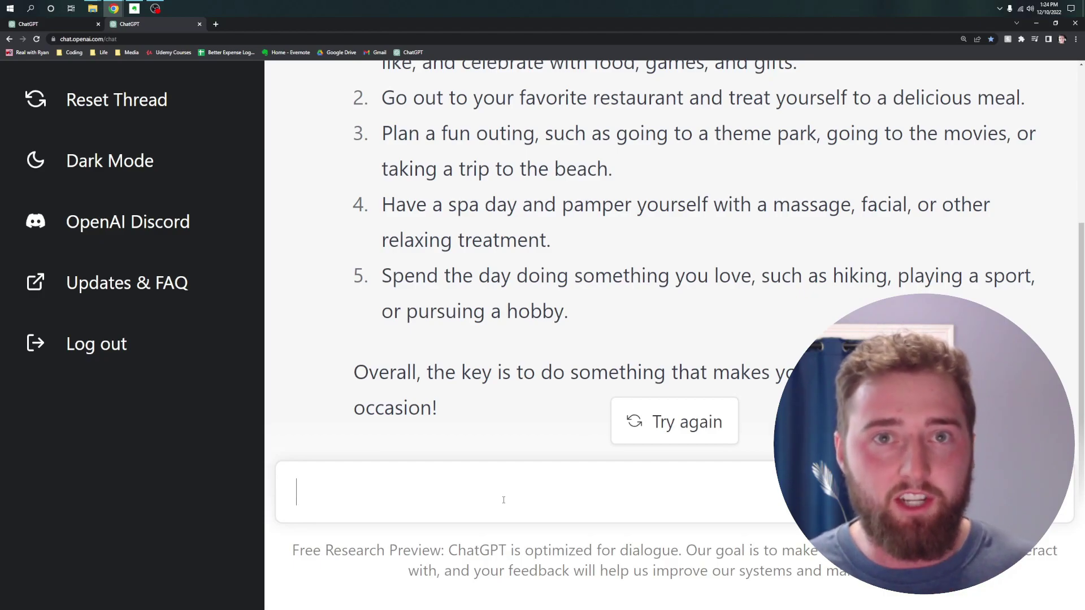
Paste and send the nature-and-dogs birthday question, then read the four suggested ideas.
{"action": "type", "text": "I am a person that likes spending time in nature with my dogs. Can you give me 4 ideas of what I can do on my birthday?"}
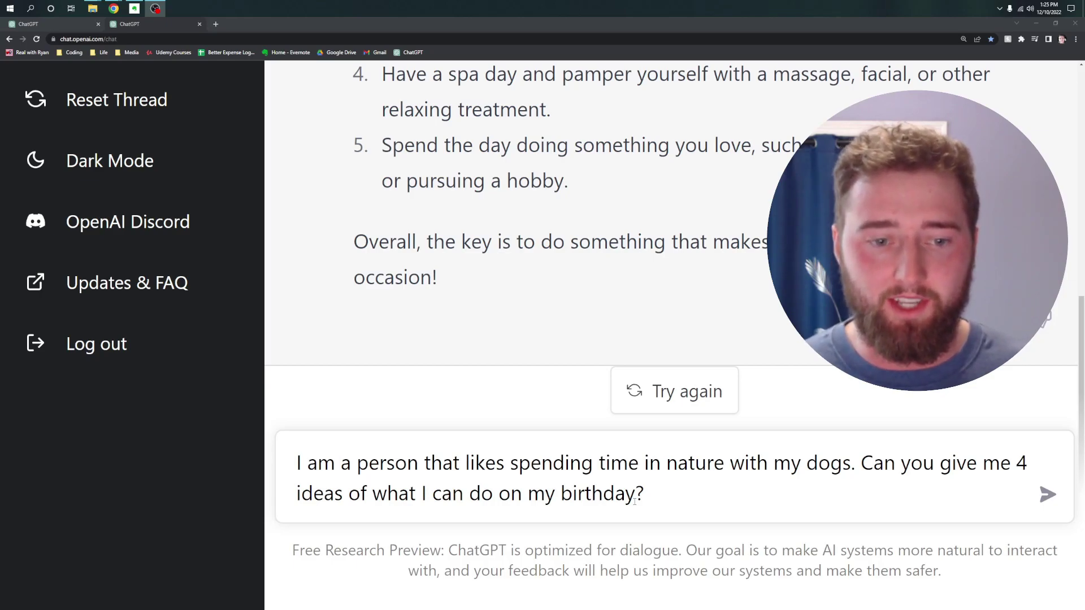
{"action": "left_click_drag", "start_coordinate": [296, 464], "coordinate": [996, 460]}
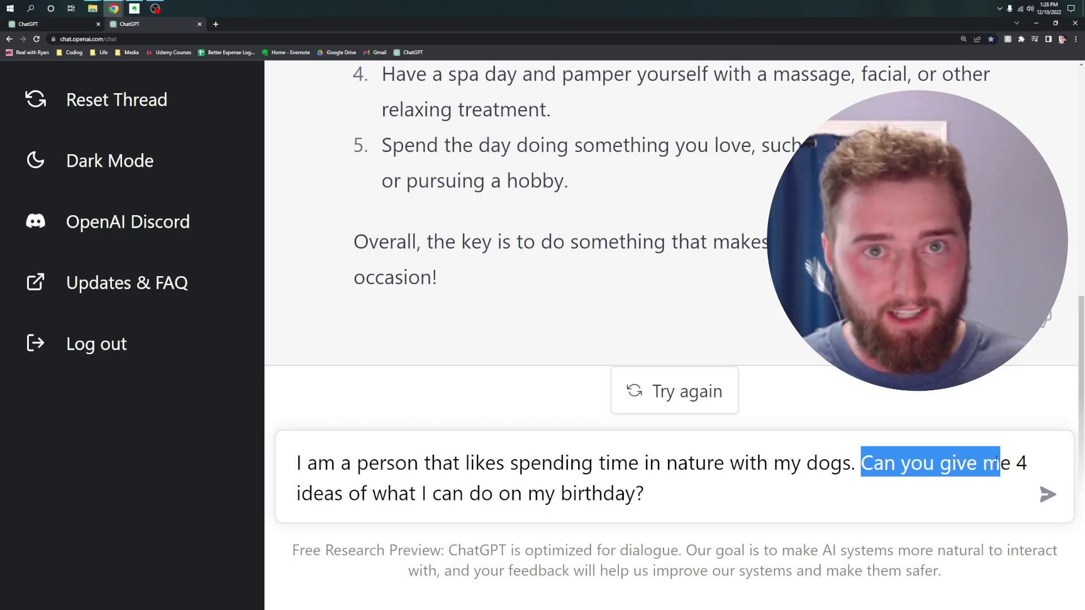
{"action": "left_click", "coordinate": [781, 477]}
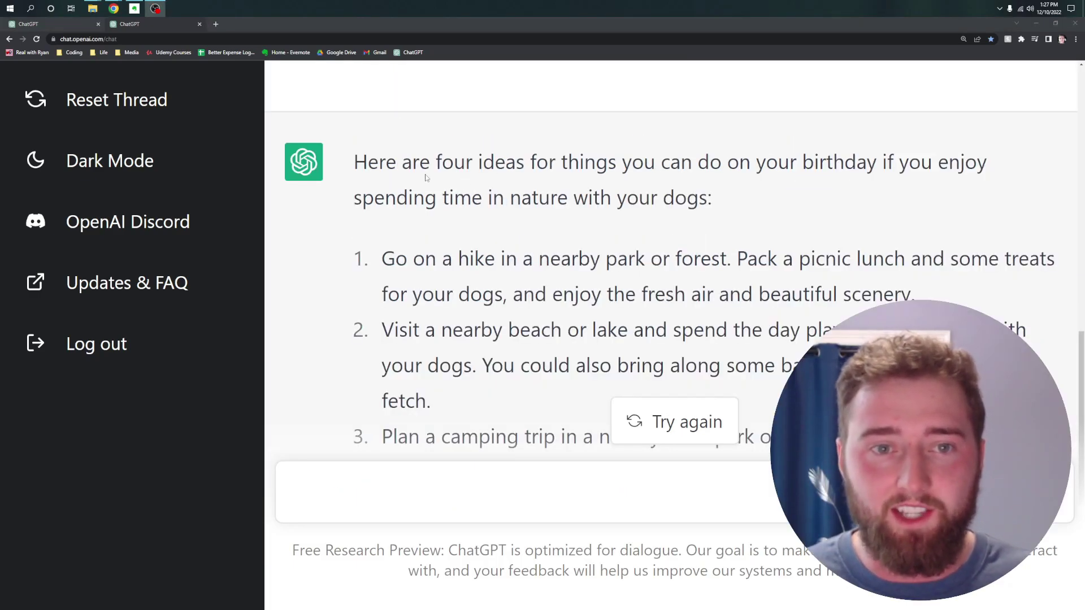
{"action": "left_click_drag", "start_coordinate": [432, 162], "coordinate": [622, 162]}
{"action": "scroll", "coordinate": [622, 162], "scroll_direction": "down", "scroll_amount": 1}
{"action": "left_click", "coordinate": [680, 148]}
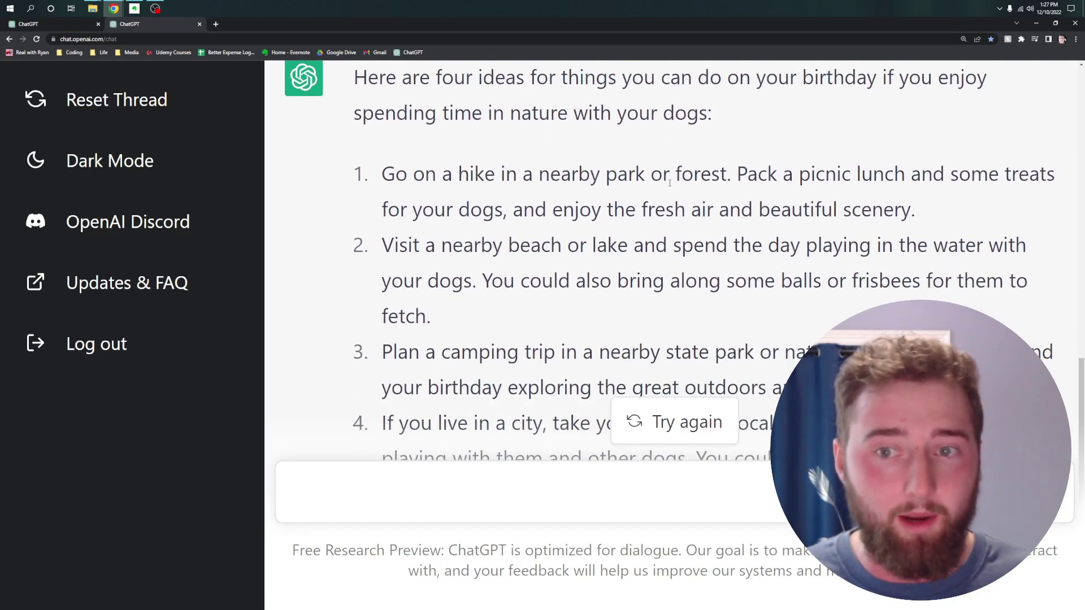
{"action": "scroll", "coordinate": [670, 183], "scroll_direction": "down", "scroll_amount": 1}
{"action": "scroll", "coordinate": [539, 289], "scroll_direction": "down", "scroll_amount": 1}
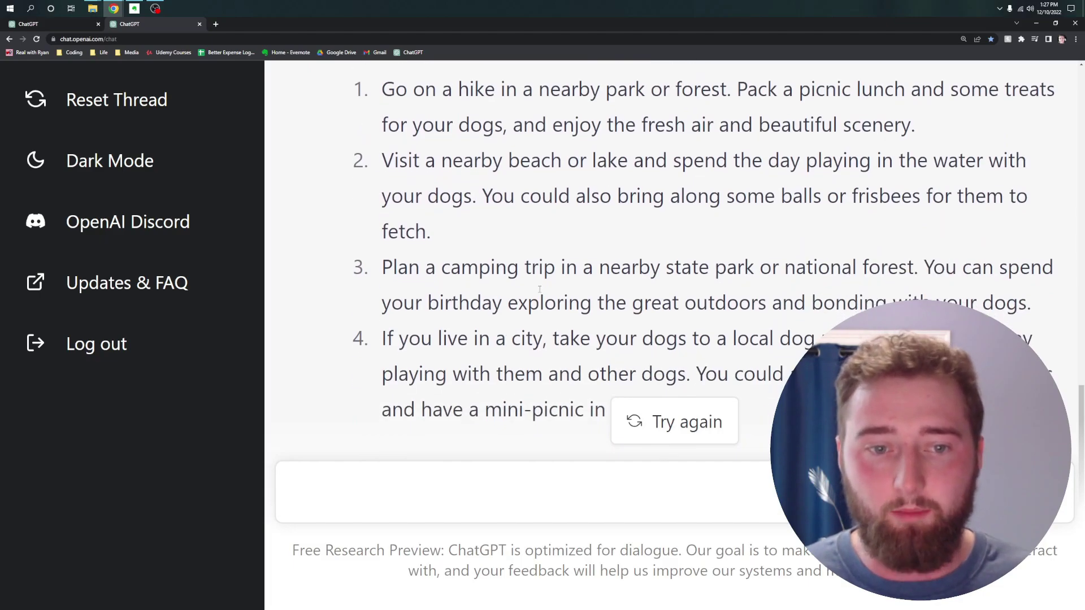
{"action": "scroll", "coordinate": [540, 289], "scroll_direction": "down", "scroll_amount": 1}
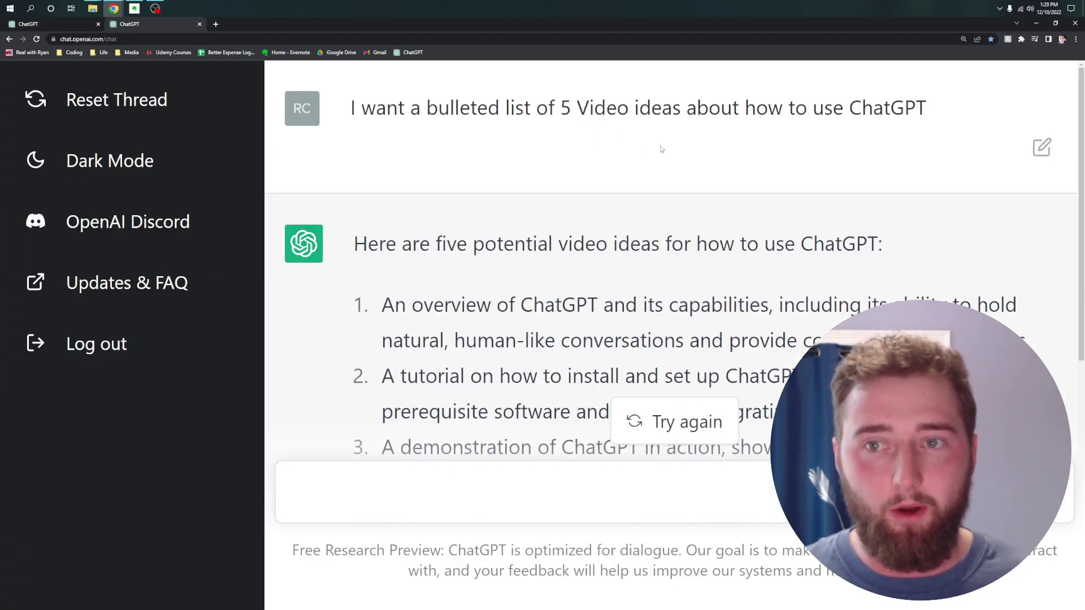
Read the five video ideas and draft 'Write a haiku about how cool ChatGPT is'.
{"action": "scroll", "coordinate": [666, 194], "scroll_direction": "down", "scroll_amount": 1}
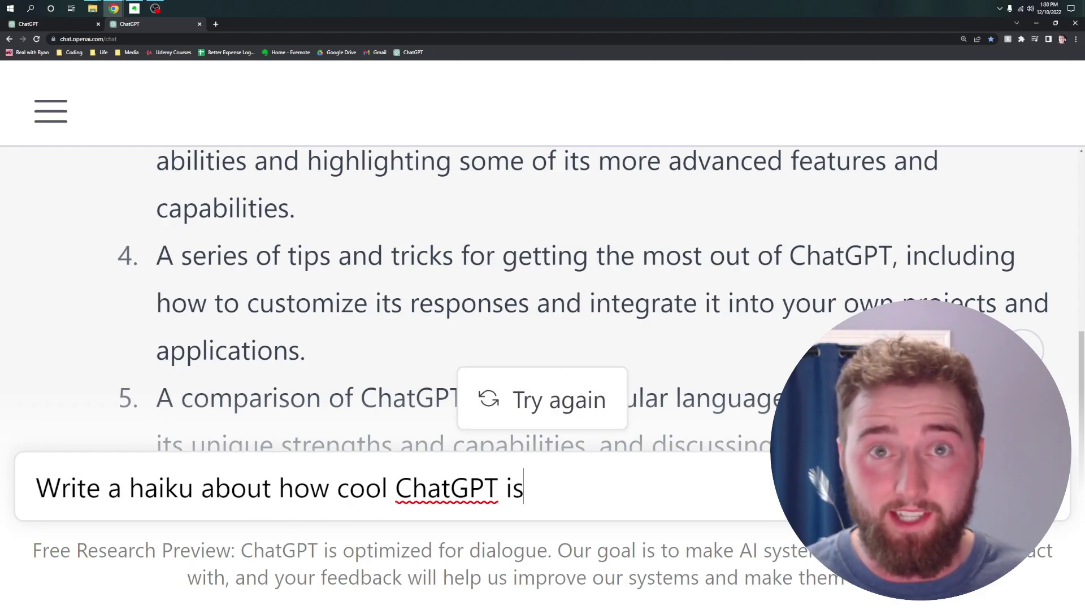
Send the haiku request, read the 'ChatGPT, so cool,' reply, and paste the passive-income prompt.
{"action": "key", "text": "Return"}
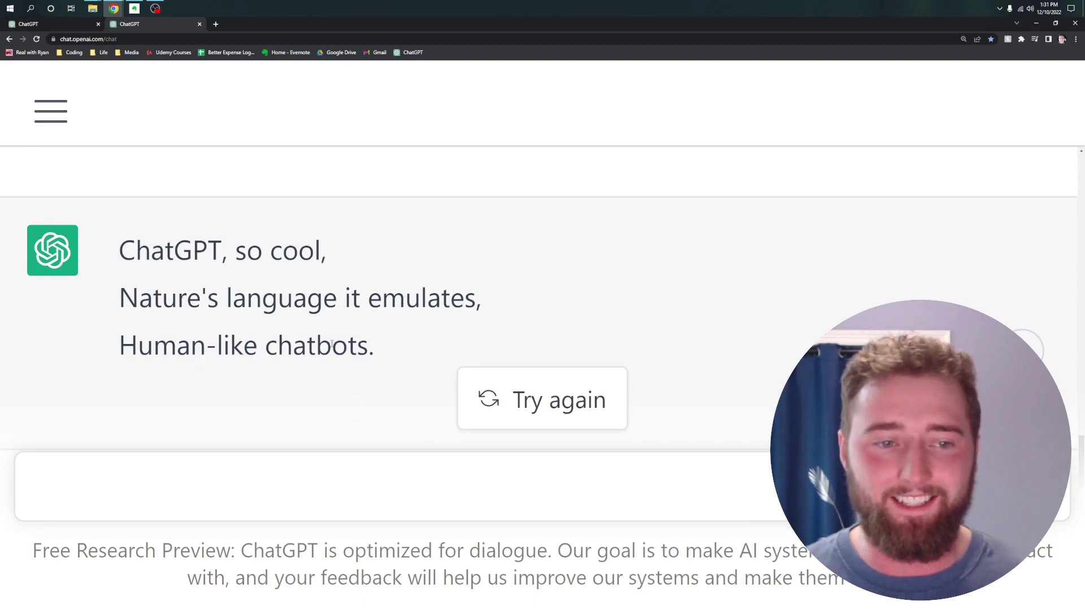
{"action": "scroll", "coordinate": [469, 367], "scroll_direction": "down", "scroll_amount": 2}
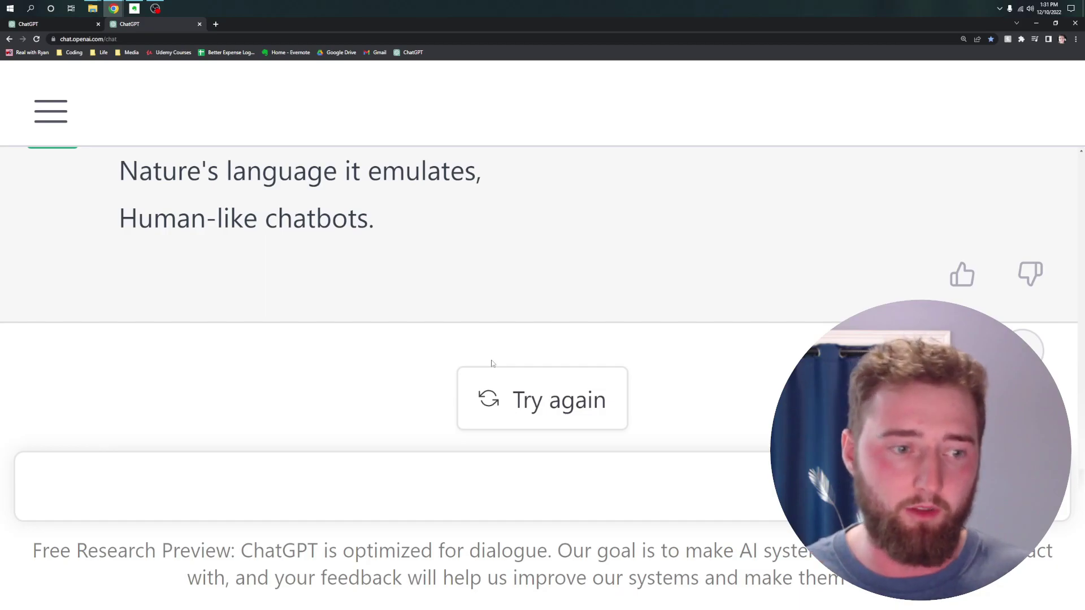
{"action": "key", "text": "ctrl+v"}
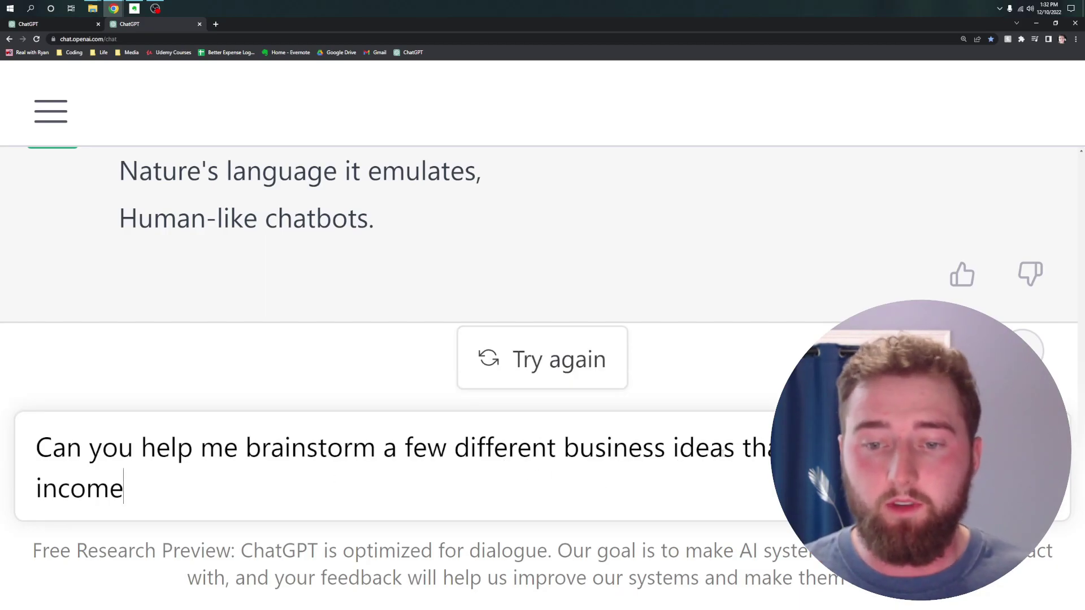
Send the passive-income prompt, reset the zoom, and highlight the dropshipping idea in the answer.
{"action": "key", "text": "Return"}
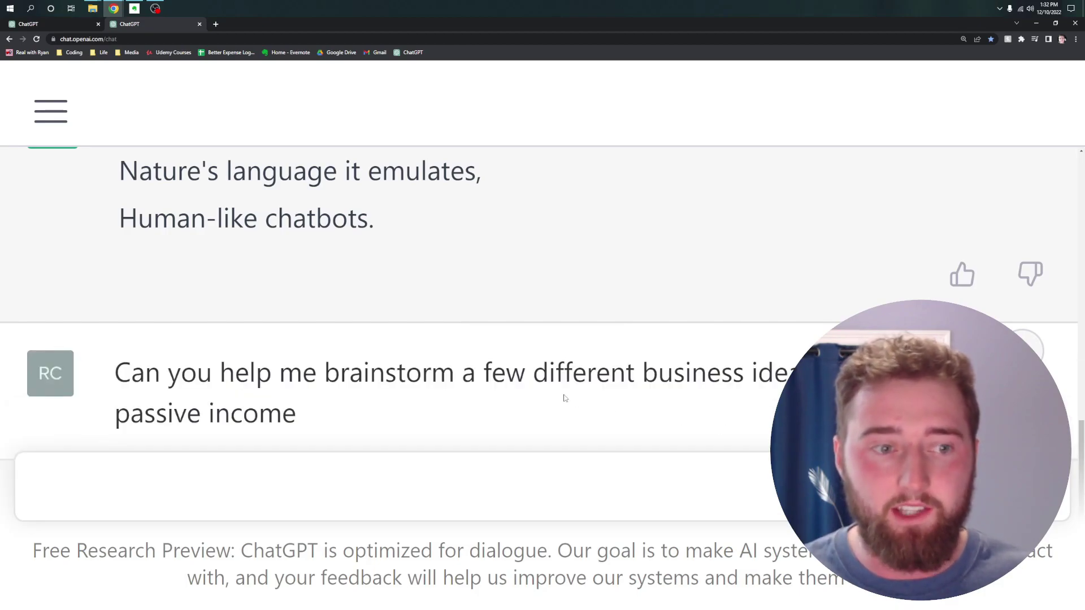
{"action": "key", "text": "ctrl+minus"}
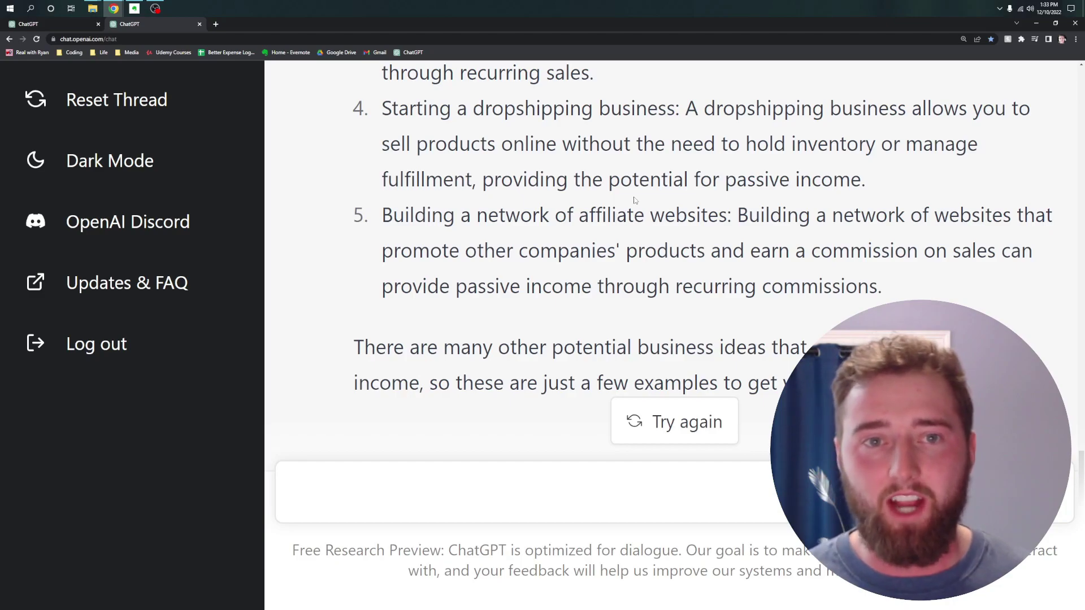
{"action": "scroll", "coordinate": [565, 209], "scroll_direction": "up", "scroll_amount": 1}
{"action": "triple_click", "coordinate": [513, 215]}
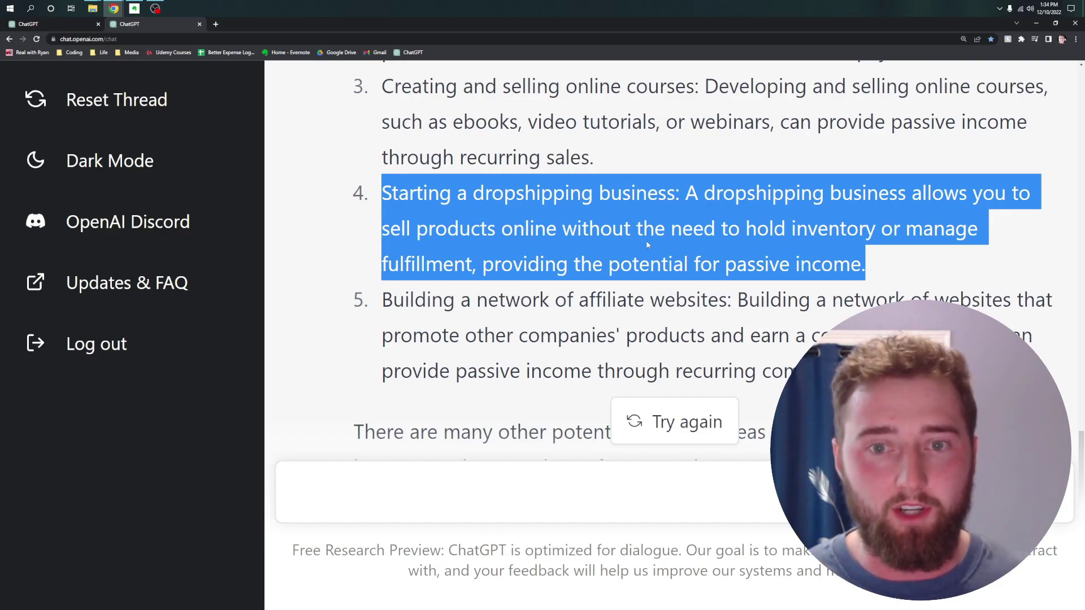
{"action": "scroll", "coordinate": [624, 249], "scroll_direction": "down", "scroll_amount": 3}
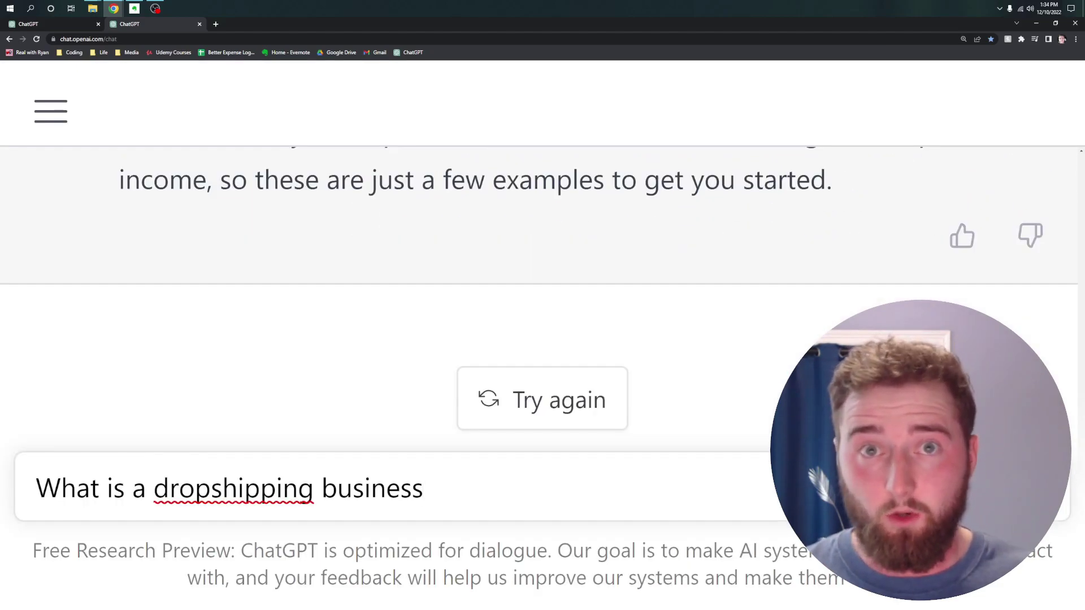
Send the dropshipping and product questions, ending with the 'Furniture Drop' business plan.
{"action": "key", "text": "Return"}
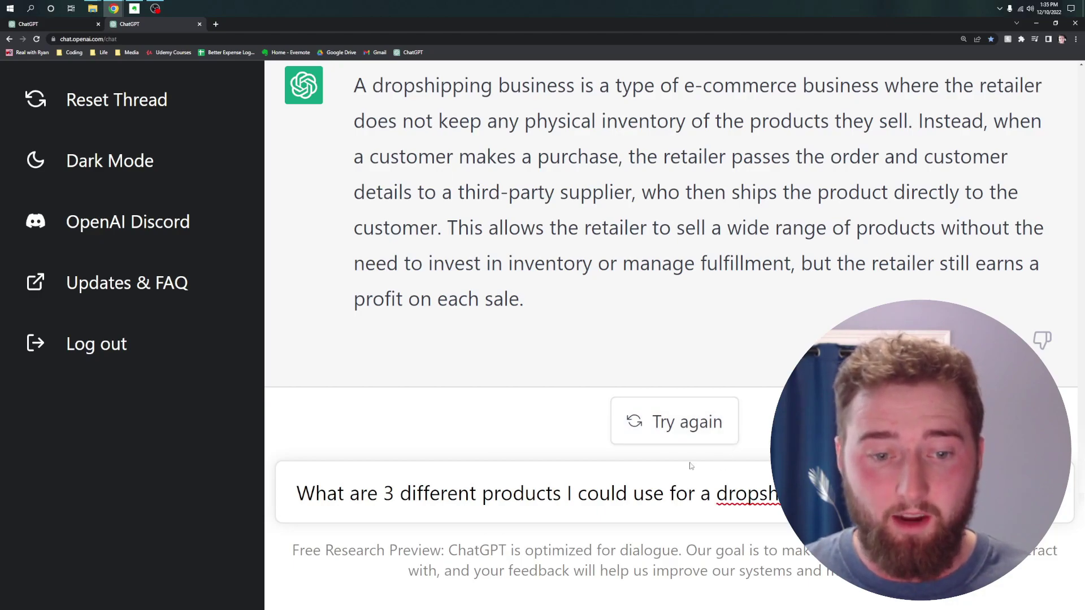
{"action": "key", "text": "Return"}
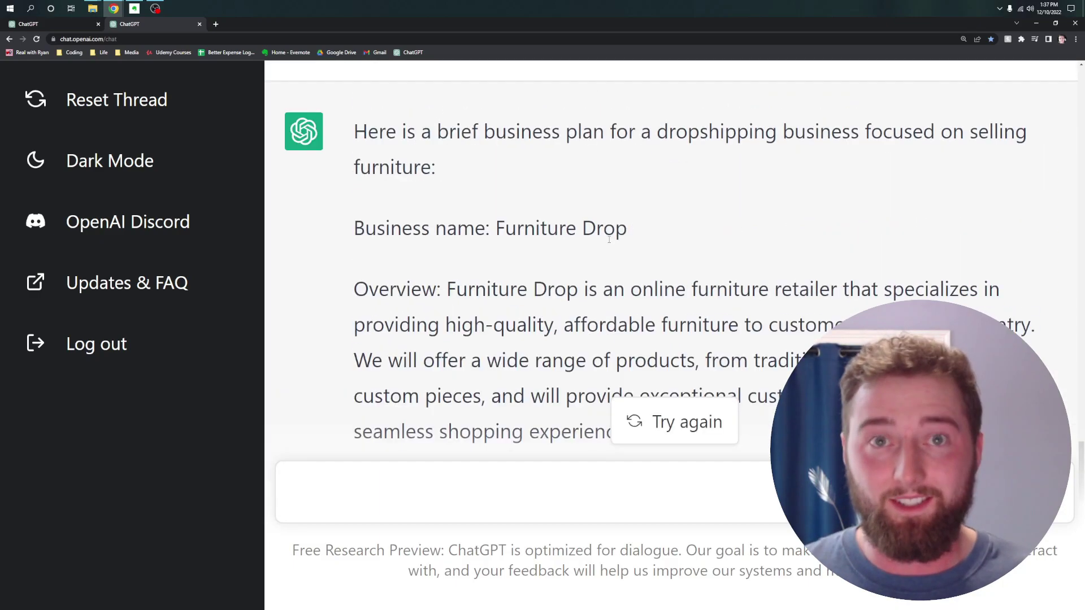
{"action": "scroll", "coordinate": [534, 228], "scroll_direction": "down", "scroll_amount": 1}
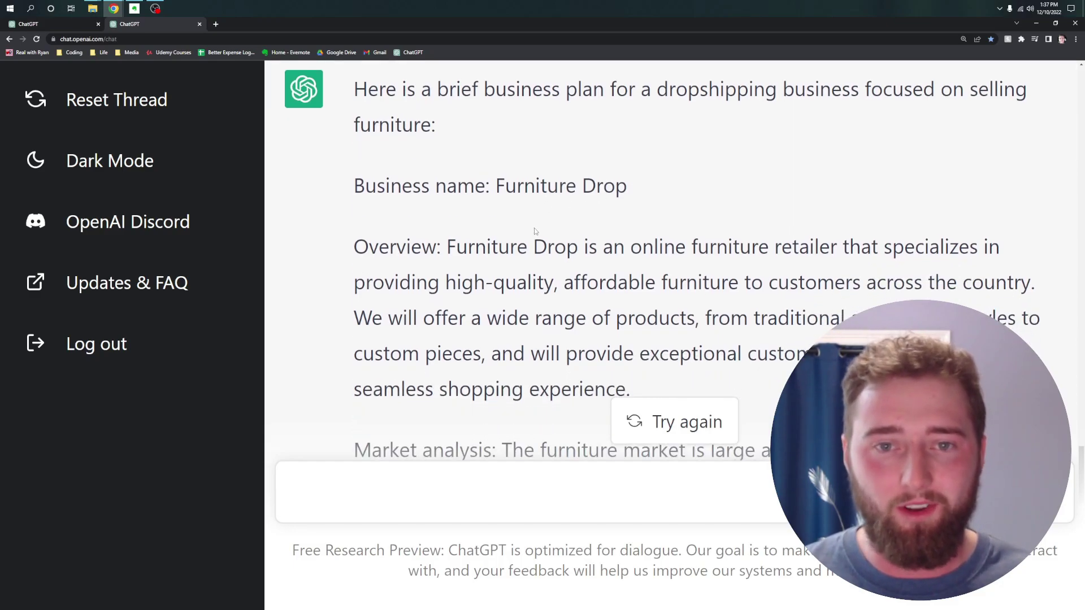
{"action": "scroll", "coordinate": [541, 211], "scroll_direction": "down", "scroll_amount": 1}
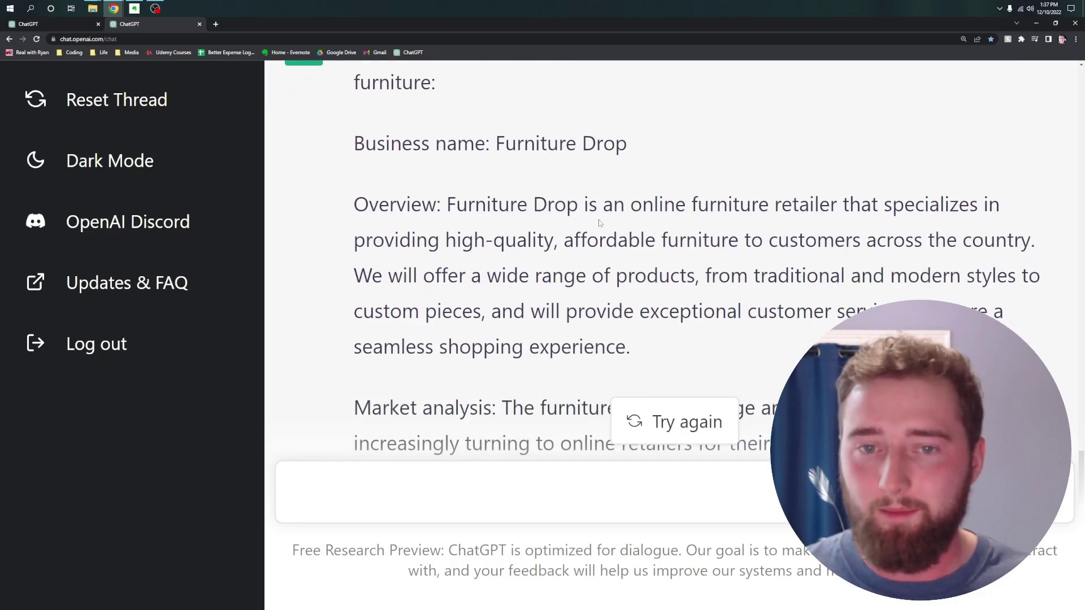
{"action": "scroll", "coordinate": [601, 228], "scroll_direction": "down", "scroll_amount": 3}
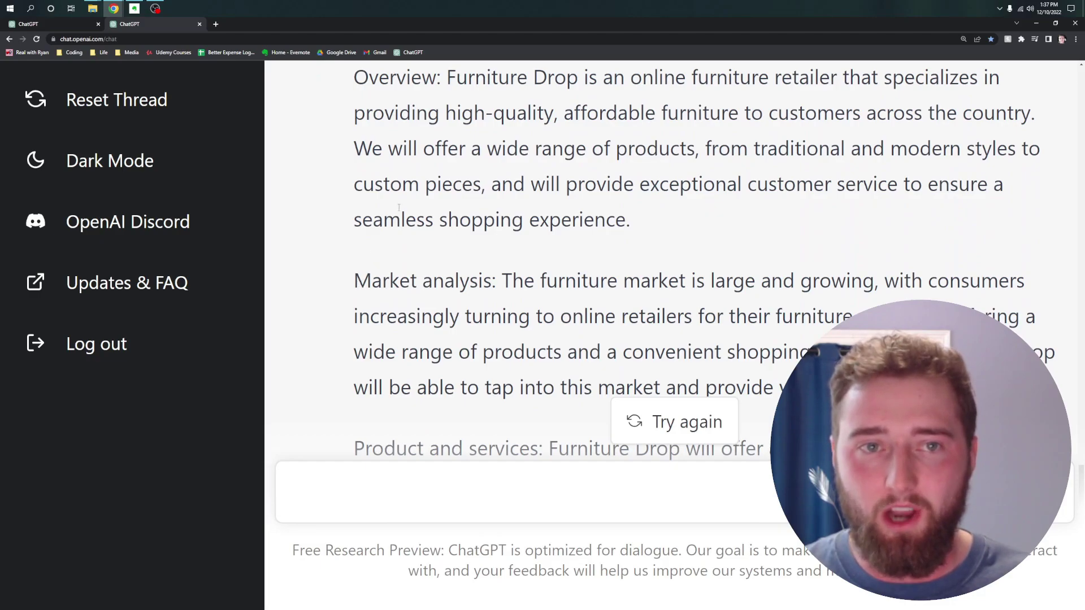
{"action": "scroll", "coordinate": [399, 207], "scroll_direction": "down", "scroll_amount": 5}
{"action": "scroll", "coordinate": [464, 217], "scroll_direction": "down", "scroll_amount": 5}
{"action": "scroll", "coordinate": [464, 217], "scroll_direction": "down", "scroll_amount": 4}
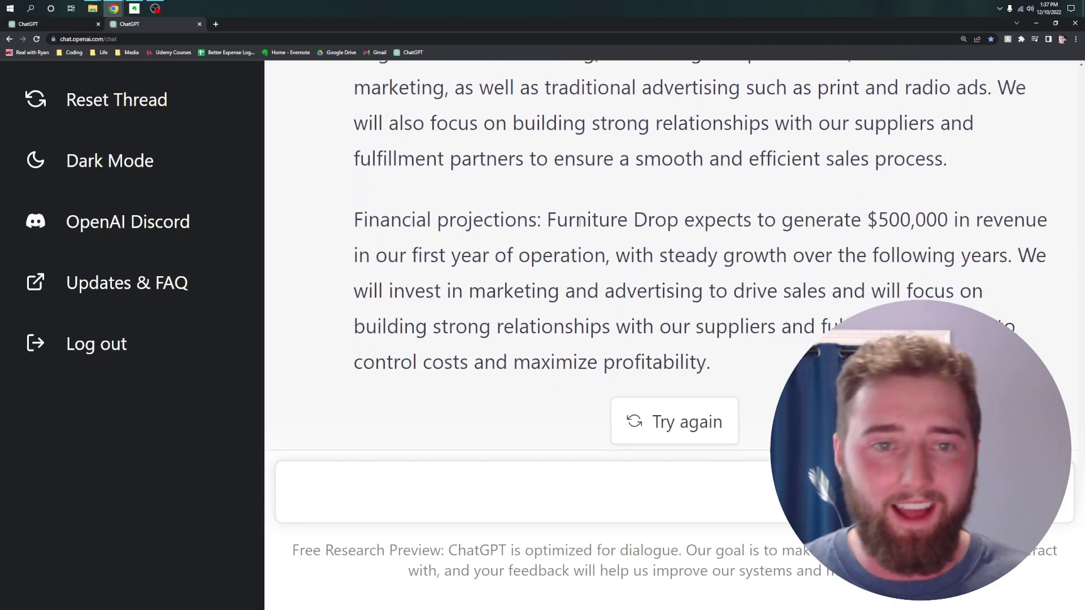
{"action": "scroll", "coordinate": [633, 231], "scroll_direction": "down", "scroll_amount": 1}
{"action": "scroll", "coordinate": [764, 278], "scroll_direction": "down", "scroll_amount": 1}
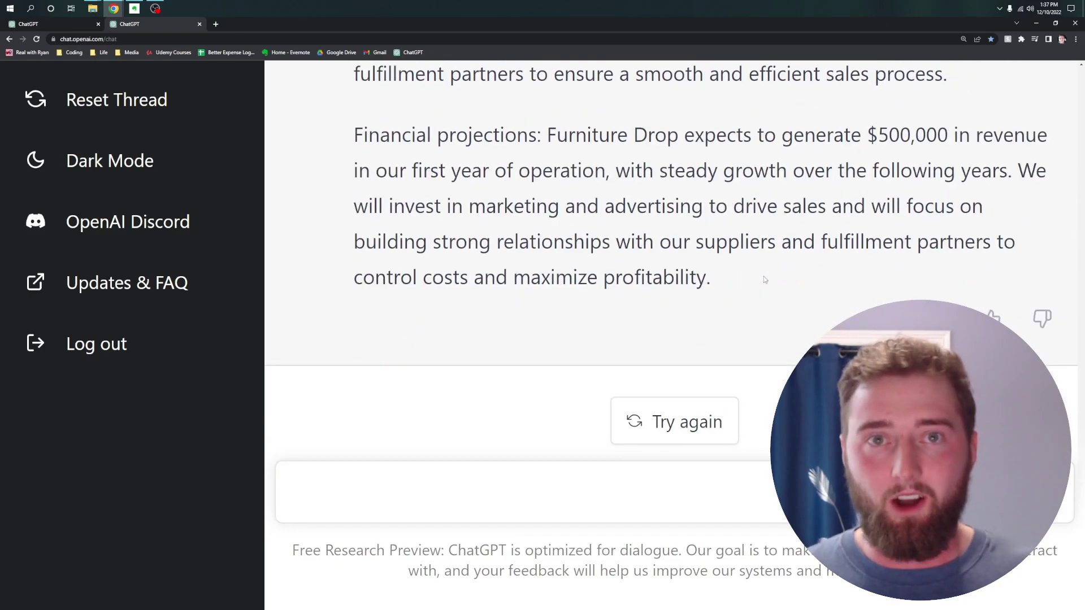